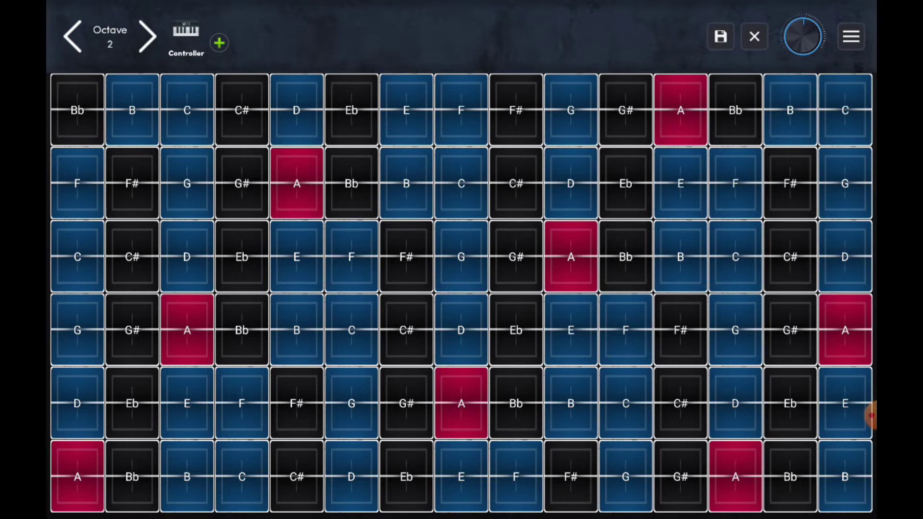
- Exit MuseLead's controller edit mode to return to the [MIDI] Default note grid at octave 2
{"action": "left_click", "coordinate": [754, 36]}
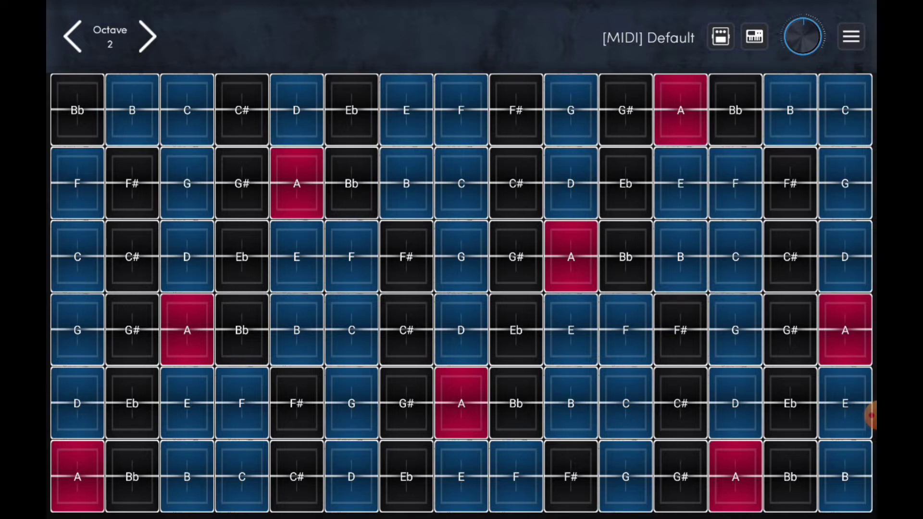
{"action": "left_click_drag", "start_coordinate": [649, 2], "coordinate": [648, 240]}
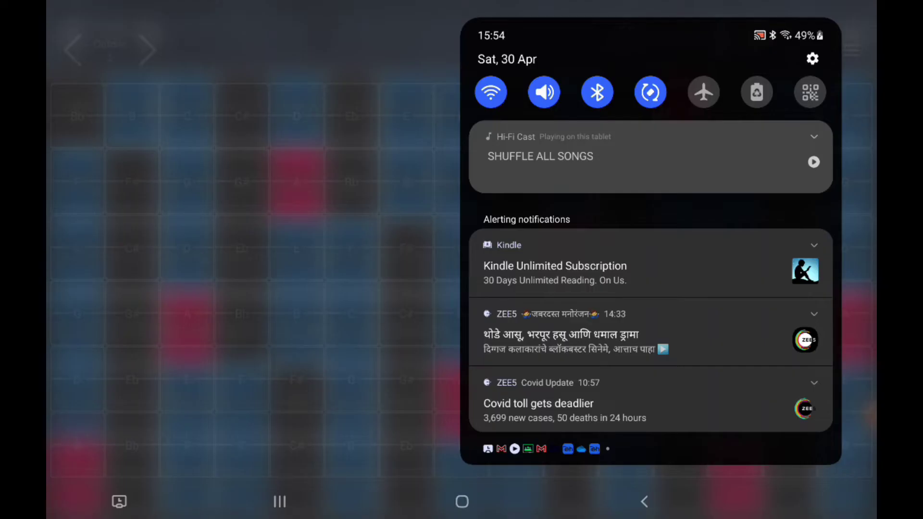
{"action": "scroll", "coordinate": [650, 265], "scroll_direction": "down", "scroll_amount": 5}
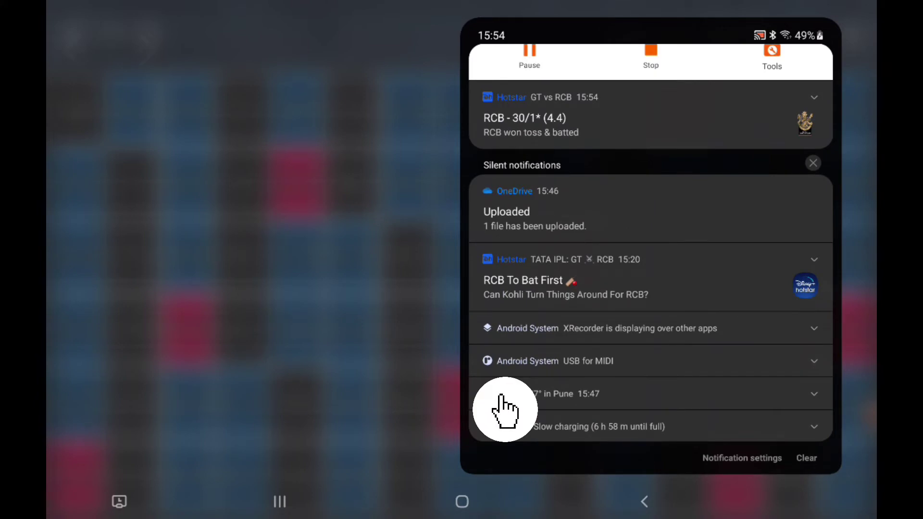
{"action": "left_click", "coordinate": [505, 410]}
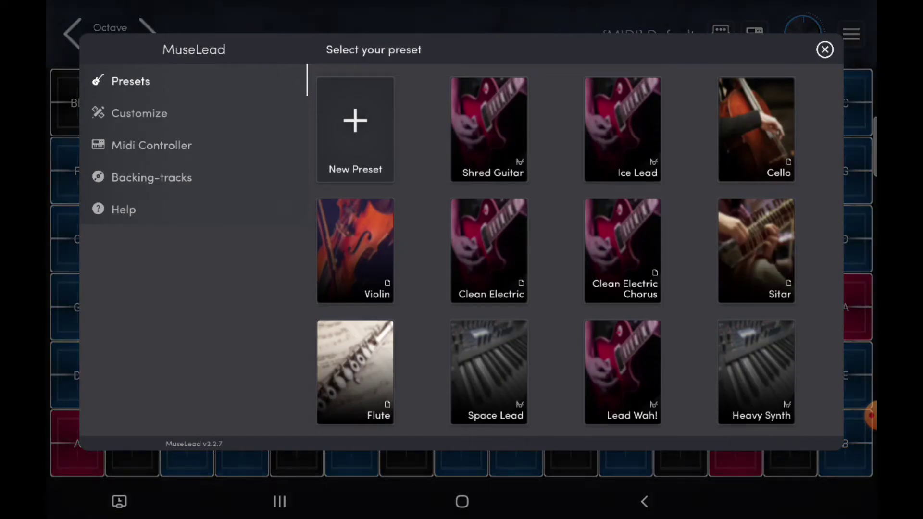
- Confirm MuseLead's MIDI output is connected through Android USB Peripheral Port, keeping the [MIDI] Default preset
{"action": "left_click", "coordinate": [151, 146]}
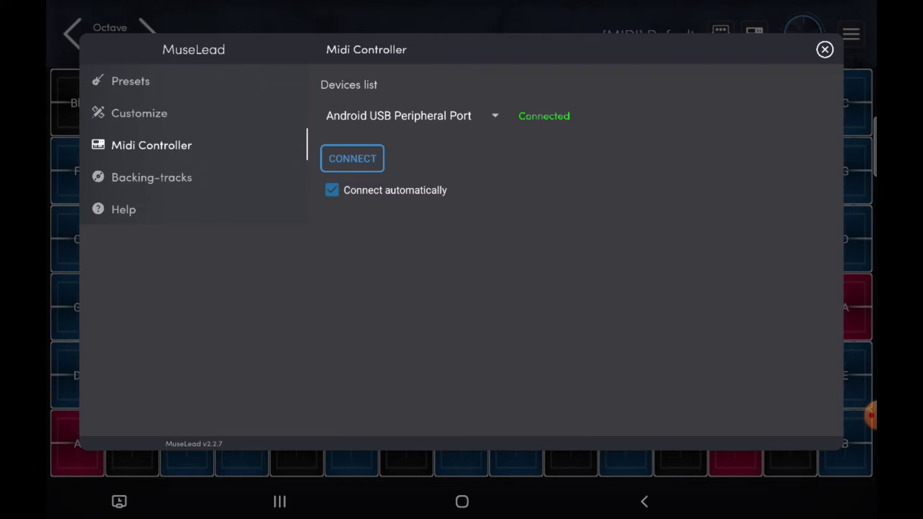
{"action": "left_click", "coordinate": [121, 126]}
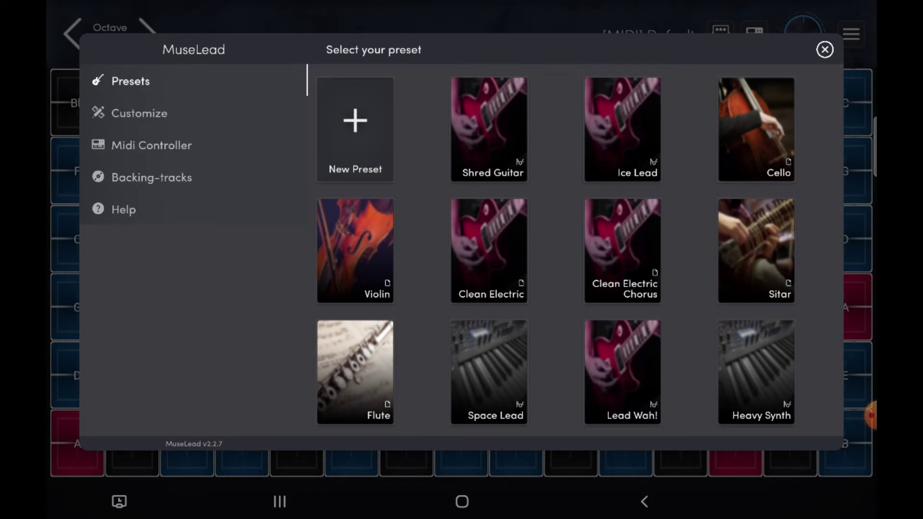
{"action": "scroll", "coordinate": [555, 253], "scroll_direction": "down", "scroll_amount": 8}
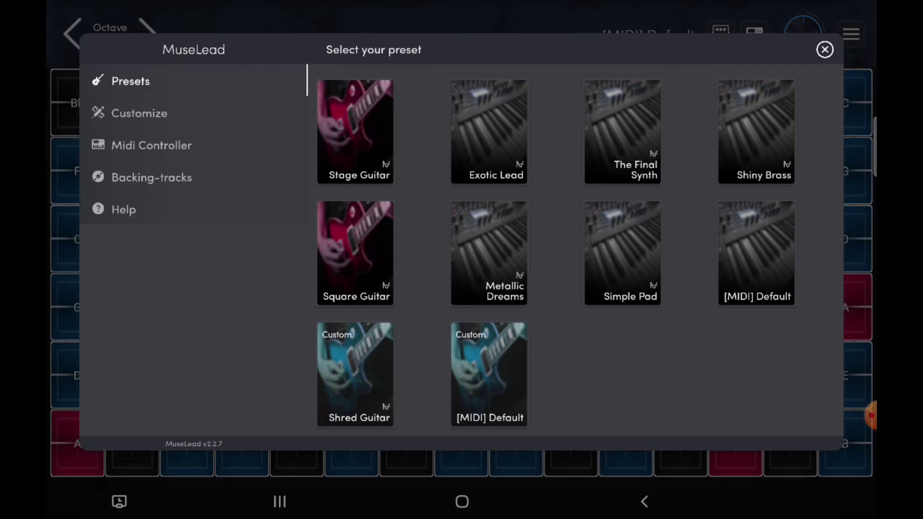
{"action": "left_click", "coordinate": [824, 49]}
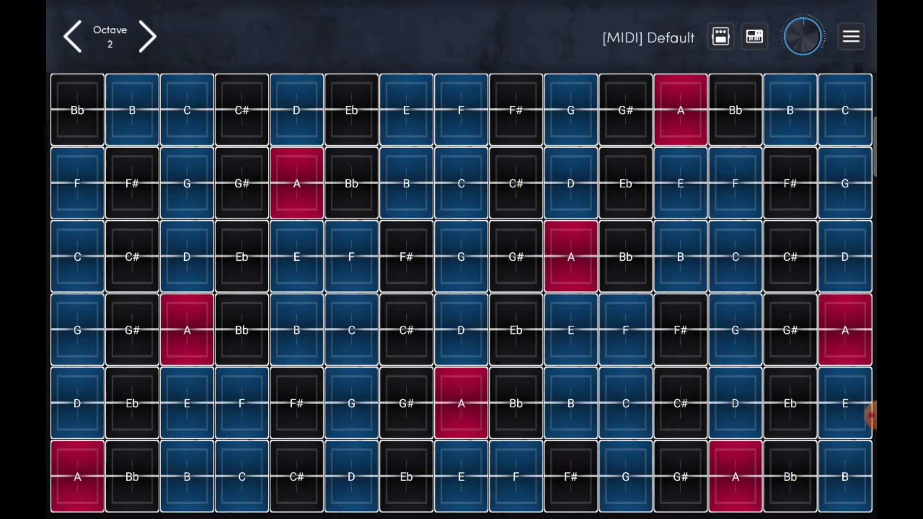
- Set MuseLead's MIDI controller bend range to 48, leaving velocity at 97
{"action": "left_click", "coordinate": [692, 87]}
{"action": "left_click", "coordinate": [181, 99]}
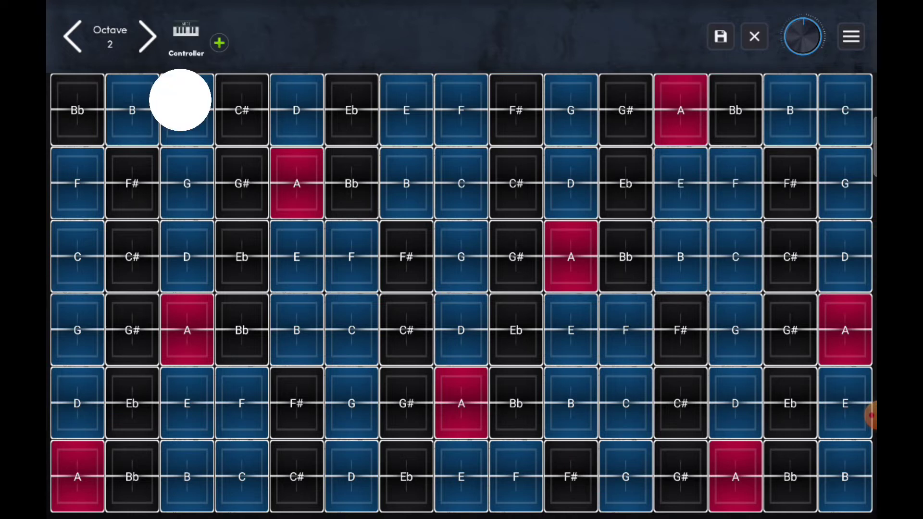
{"action": "left_click", "coordinate": [181, 101]}
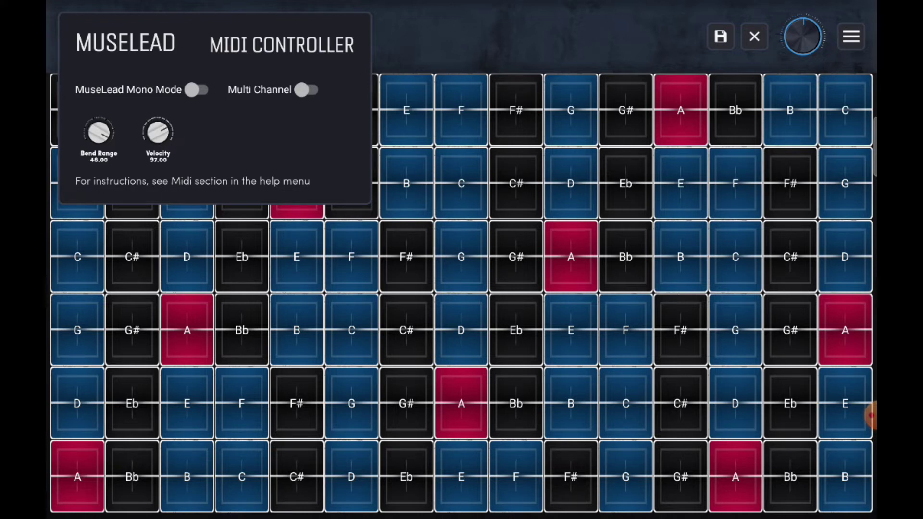
{"action": "key", "text": "Escape"}
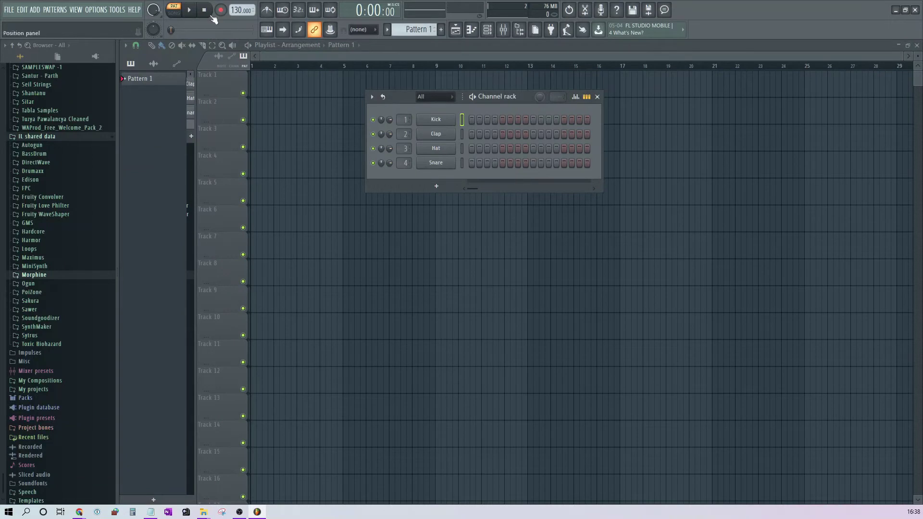
{"action": "left_click", "coordinate": [97, 13]}
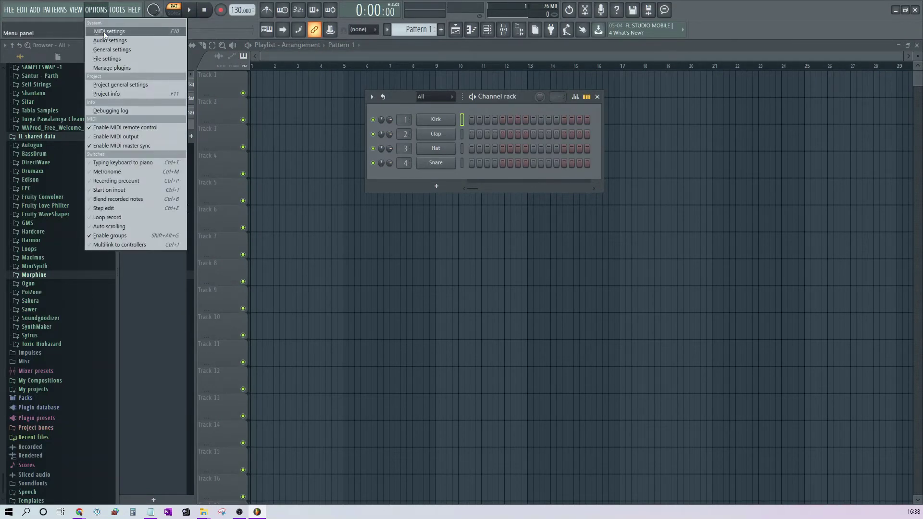
{"action": "left_click", "coordinate": [103, 31]}
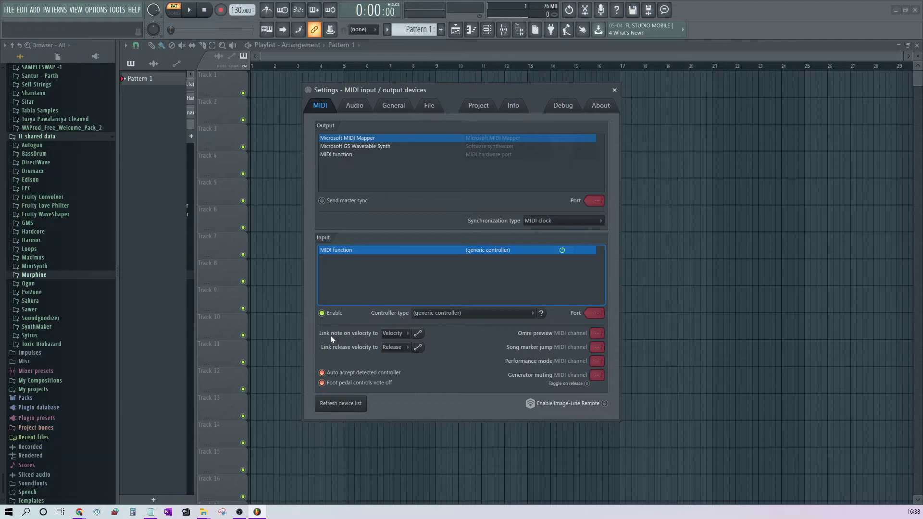
{"action": "left_click", "coordinate": [615, 91]}
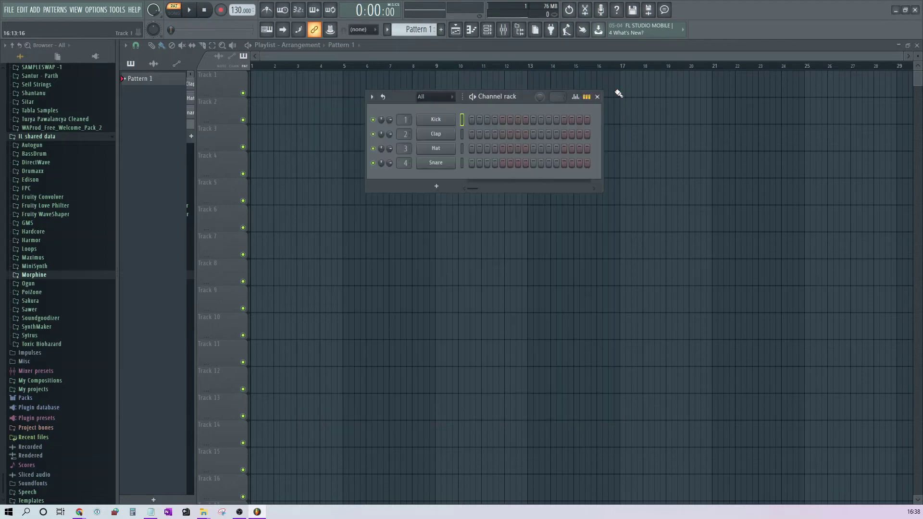
- Open the recent project Topgun1.flp and load Morphine's LED Fat MC preset from the Leads bank
{"action": "left_click", "coordinate": [9, 10]}
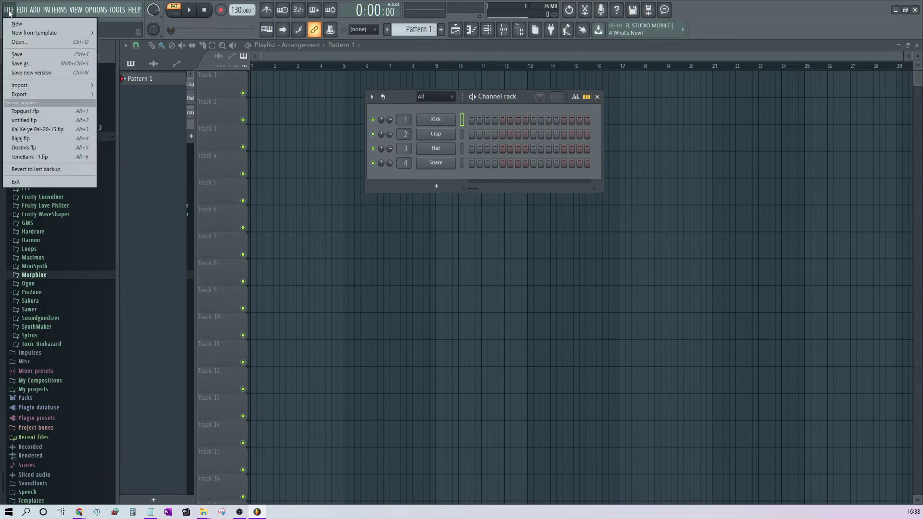
{"action": "left_click", "coordinate": [31, 111]}
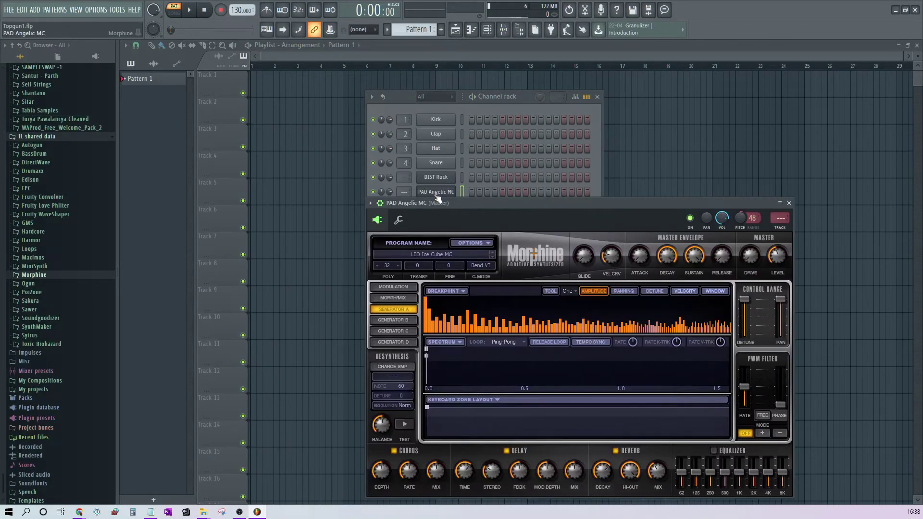
{"action": "left_click", "coordinate": [434, 255]}
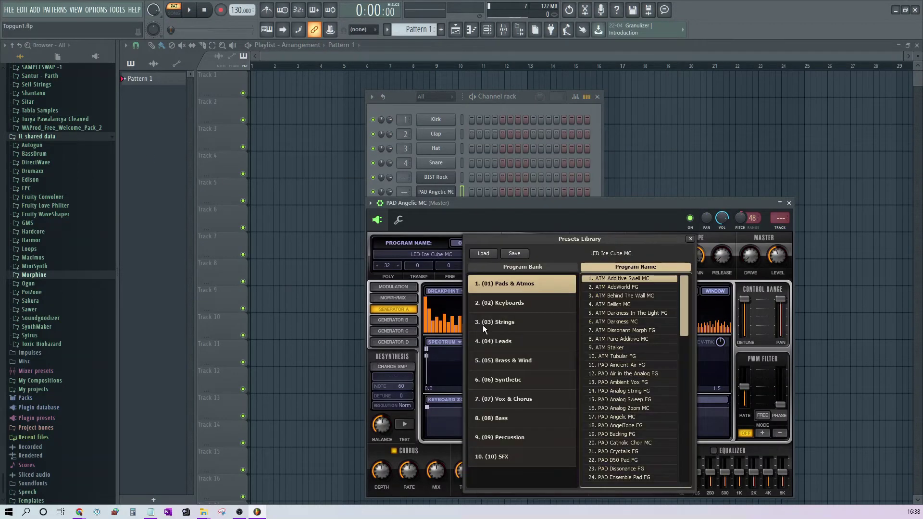
{"action": "left_click", "coordinate": [511, 340]}
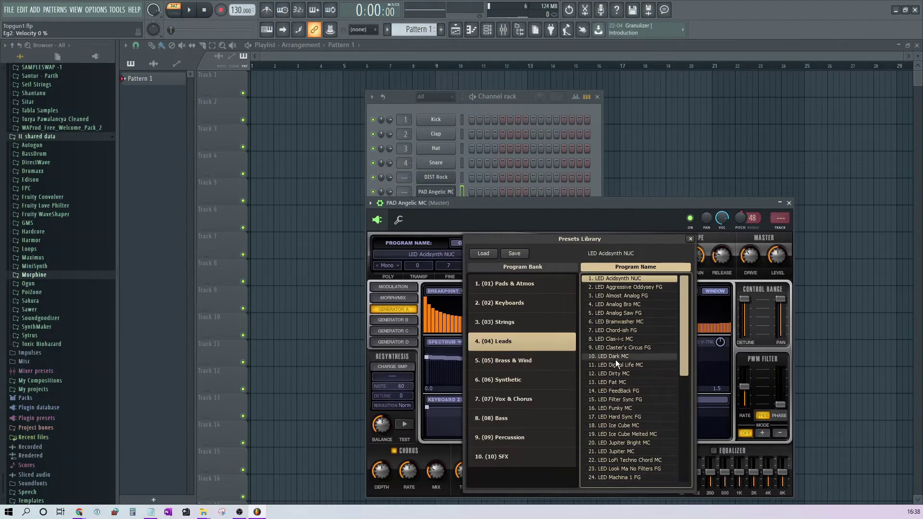
{"action": "left_click", "coordinate": [618, 382]}
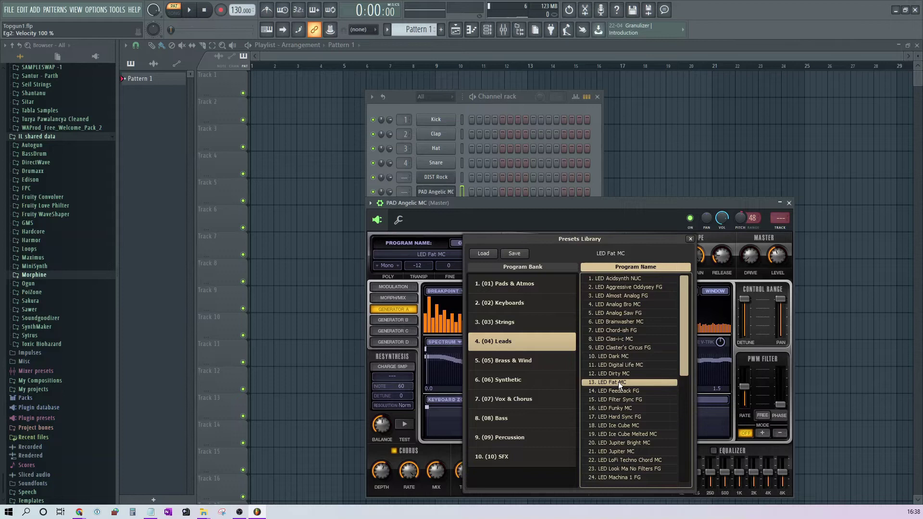
{"action": "left_click", "coordinate": [690, 239]}
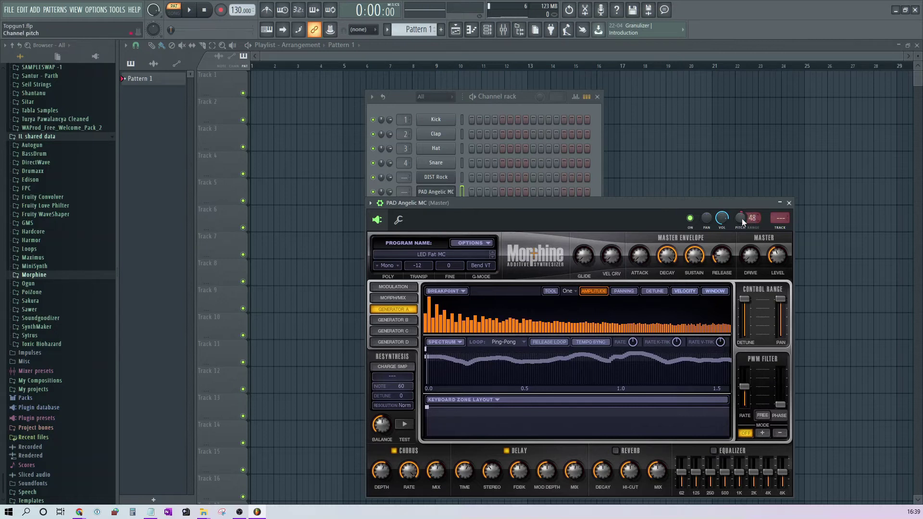
- Link Morphine's pitch knob to MuseLead's pitch bend on MIDI channel 1 via Link to controller
{"action": "right_click", "coordinate": [739, 219]}
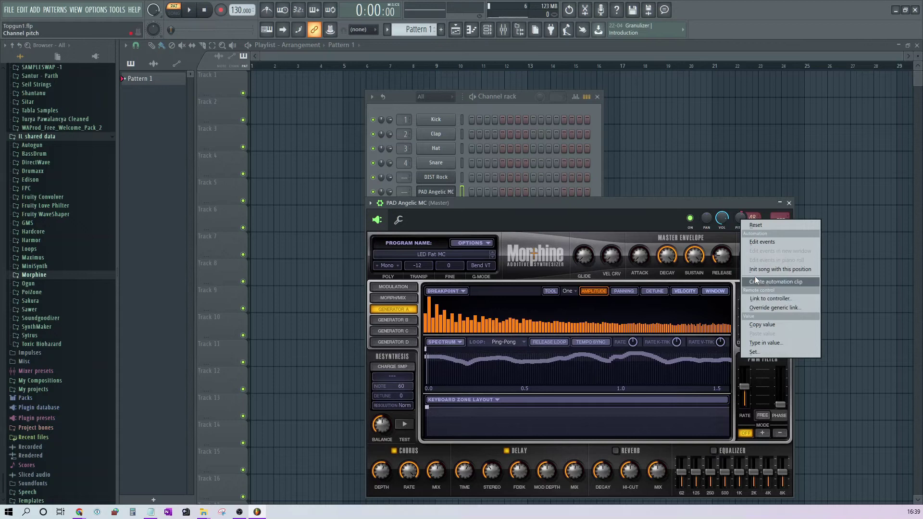
{"action": "left_click", "coordinate": [741, 220]}
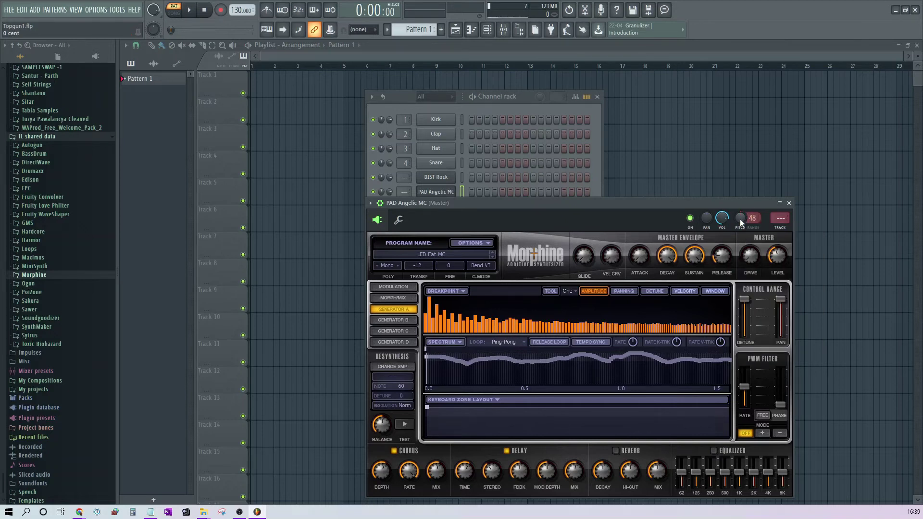
{"action": "right_click", "coordinate": [740, 219]}
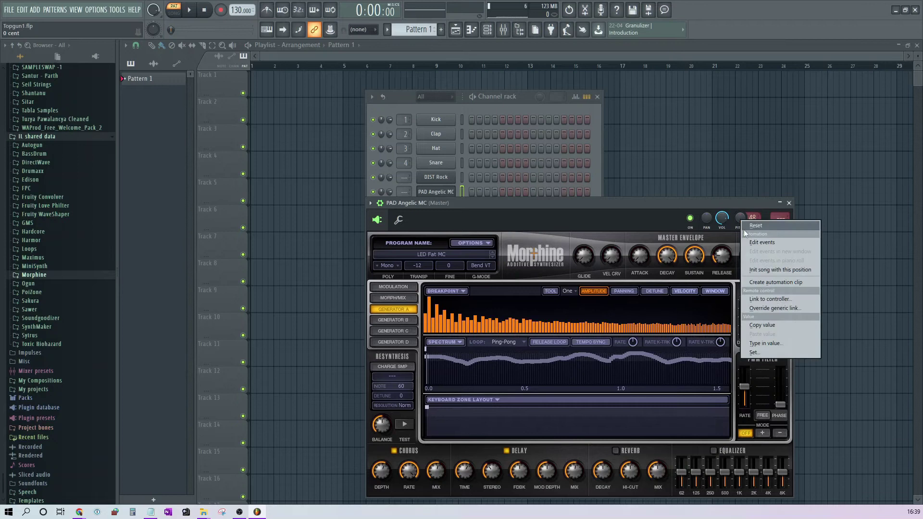
{"action": "left_click", "coordinate": [758, 300]}
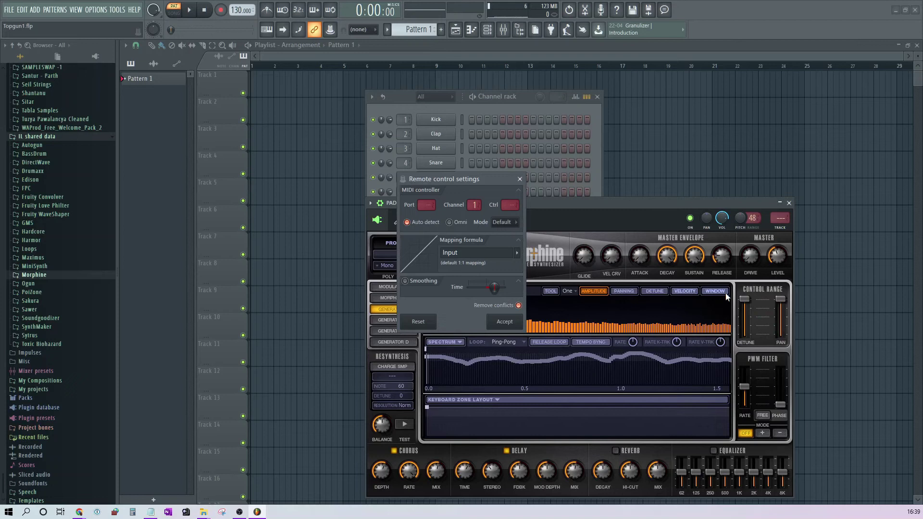
{"action": "key", "text": "z"}
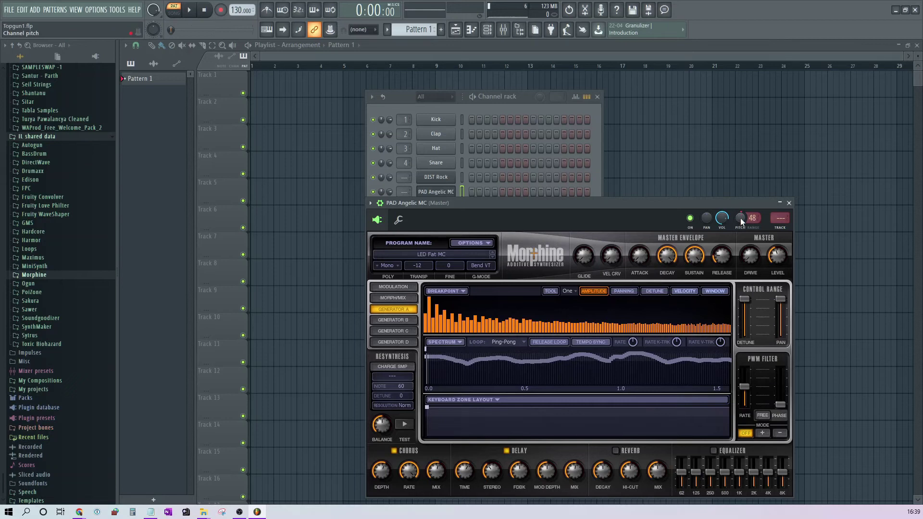
{"action": "scroll", "coordinate": [741, 218], "scroll_direction": "up", "scroll_amount": 2}
{"action": "right_click", "coordinate": [742, 221]}
{"action": "left_click", "coordinate": [753, 301]}
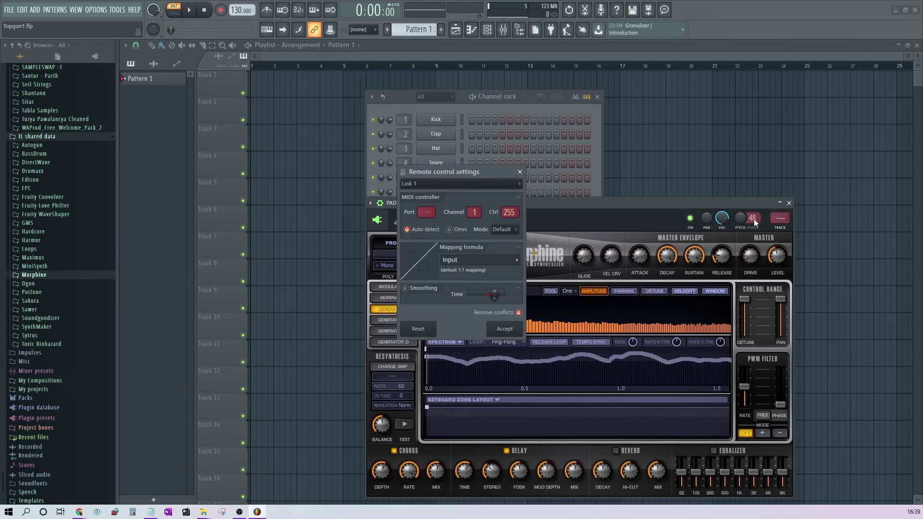
{"action": "left_click", "coordinate": [503, 328]}
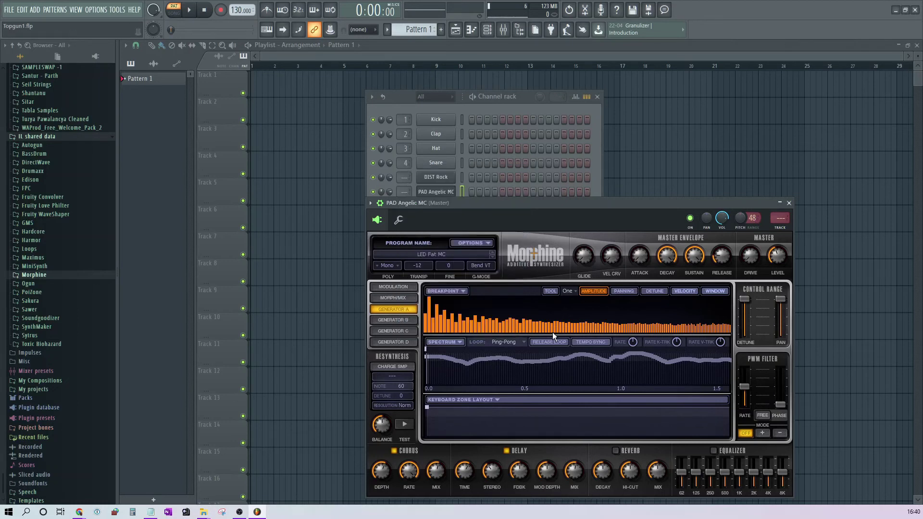